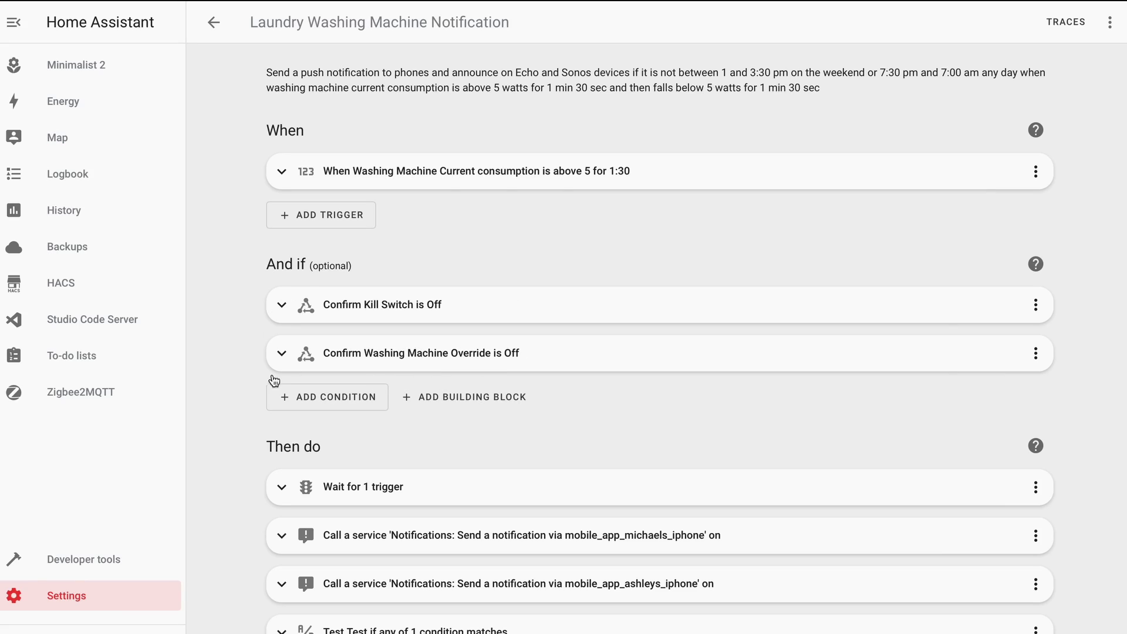
scroll(277, 411, down, 2)
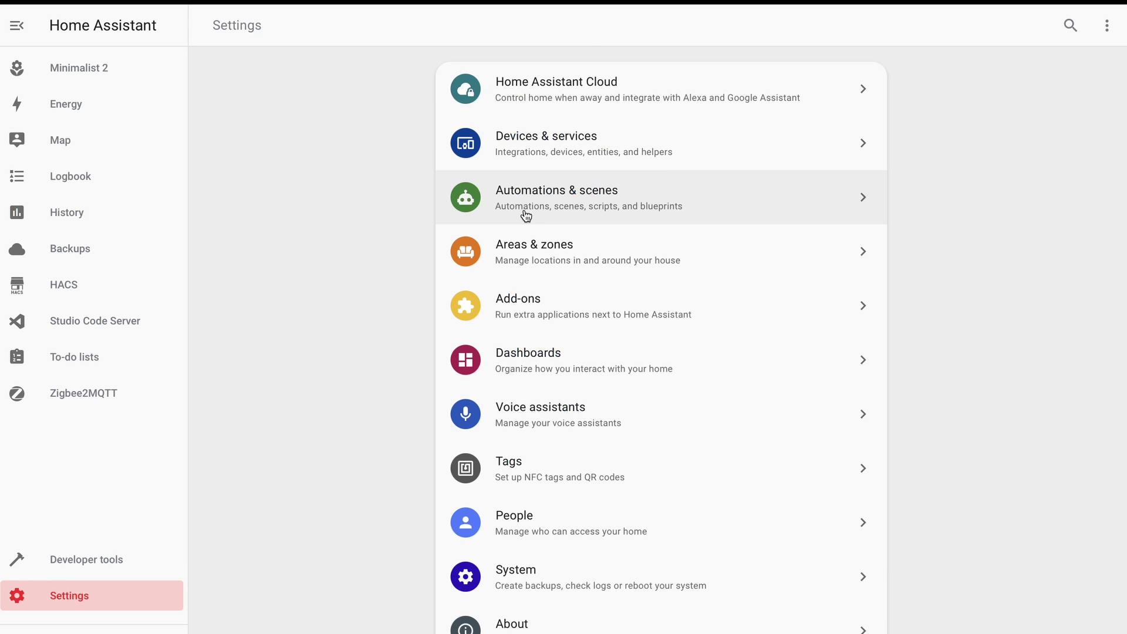
Step: Reopen the Laundry Washing Machine Notification automation from the automations list
click(597, 212)
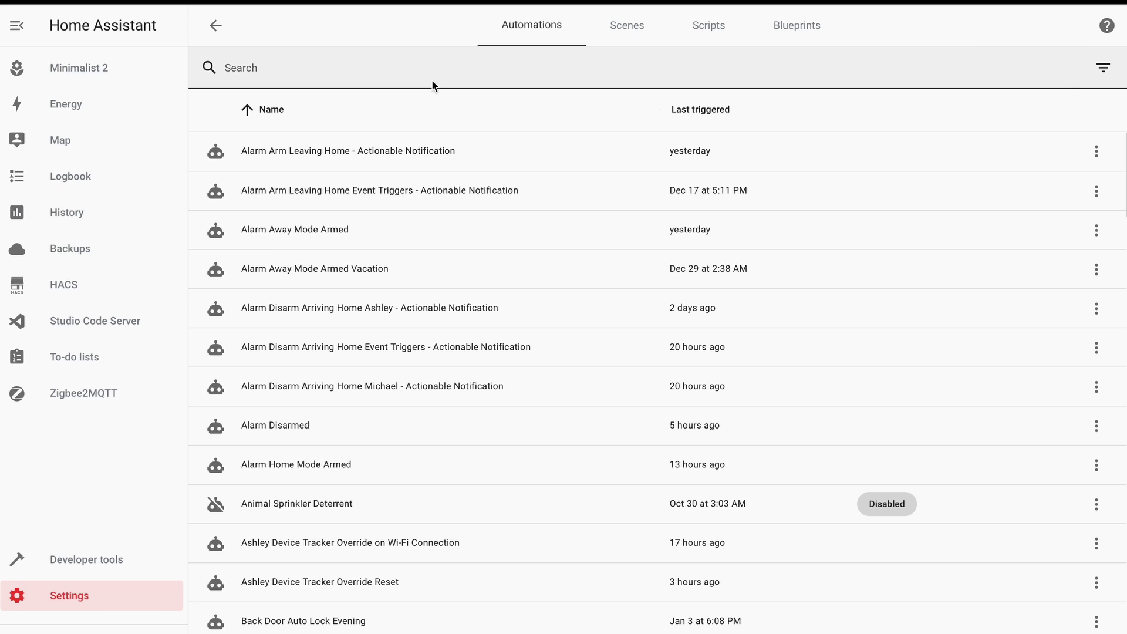
text(laundry)
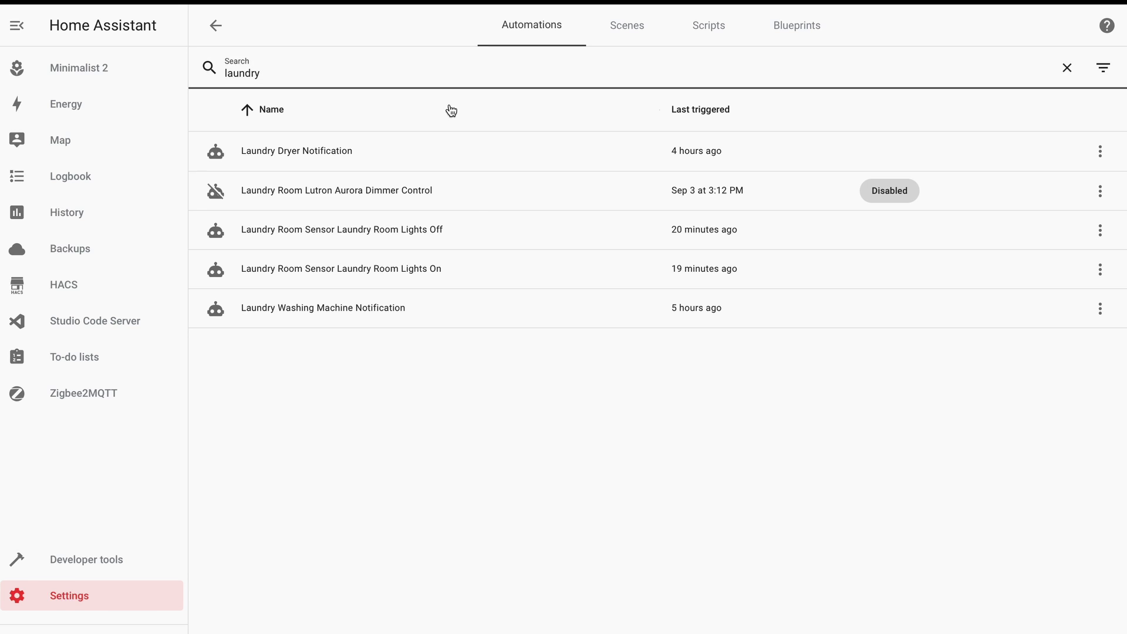
click(526, 315)
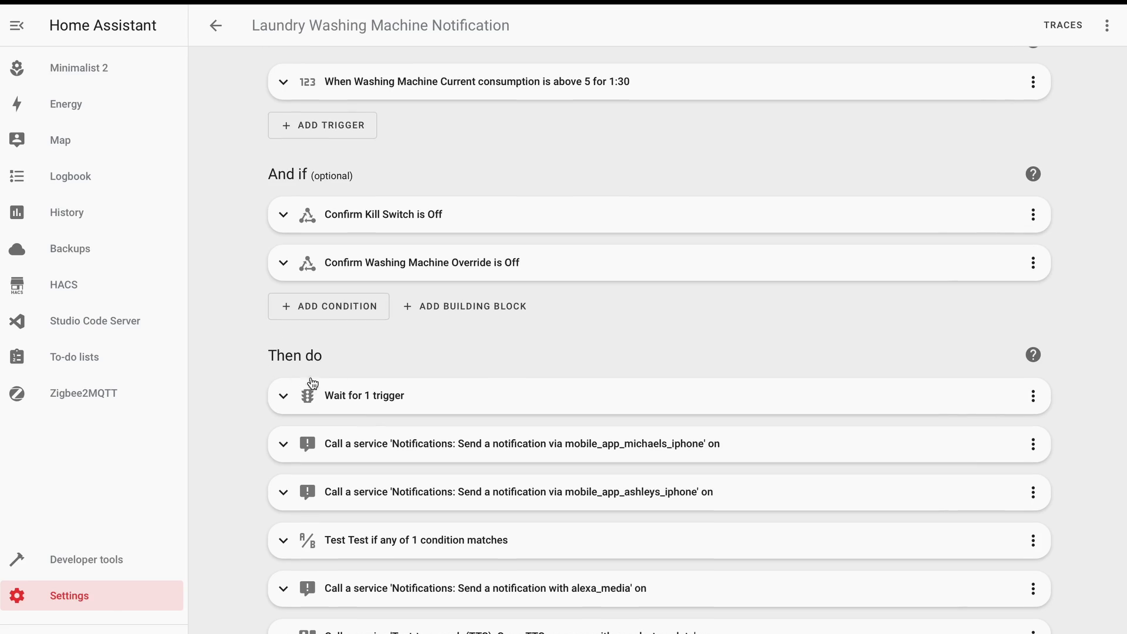
click(282, 395)
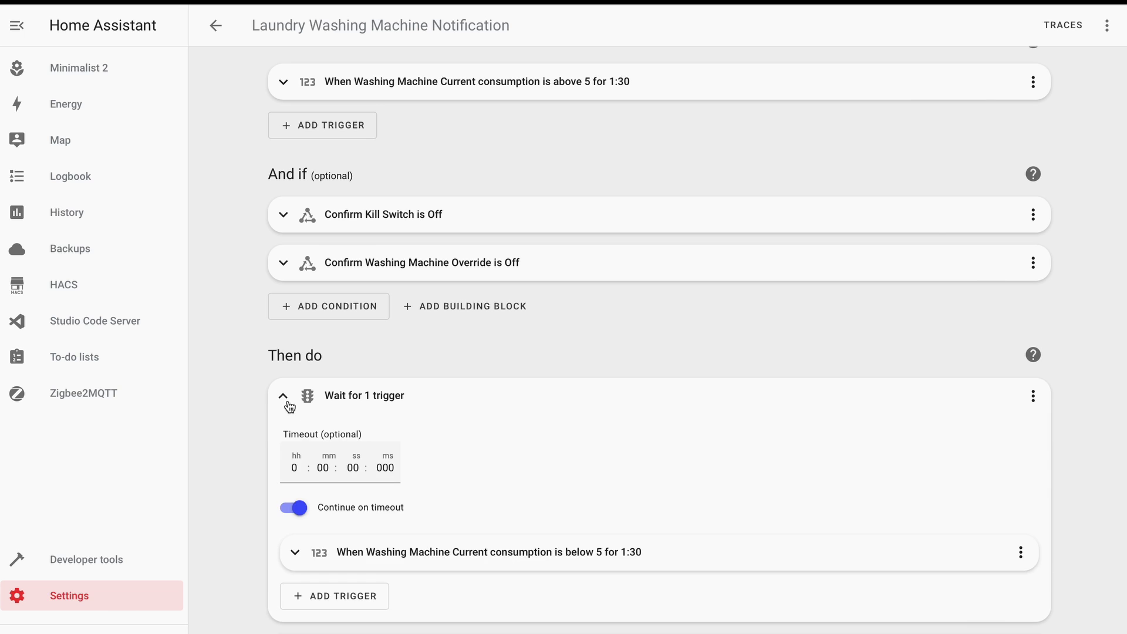
scroll(290, 411, down, 2)
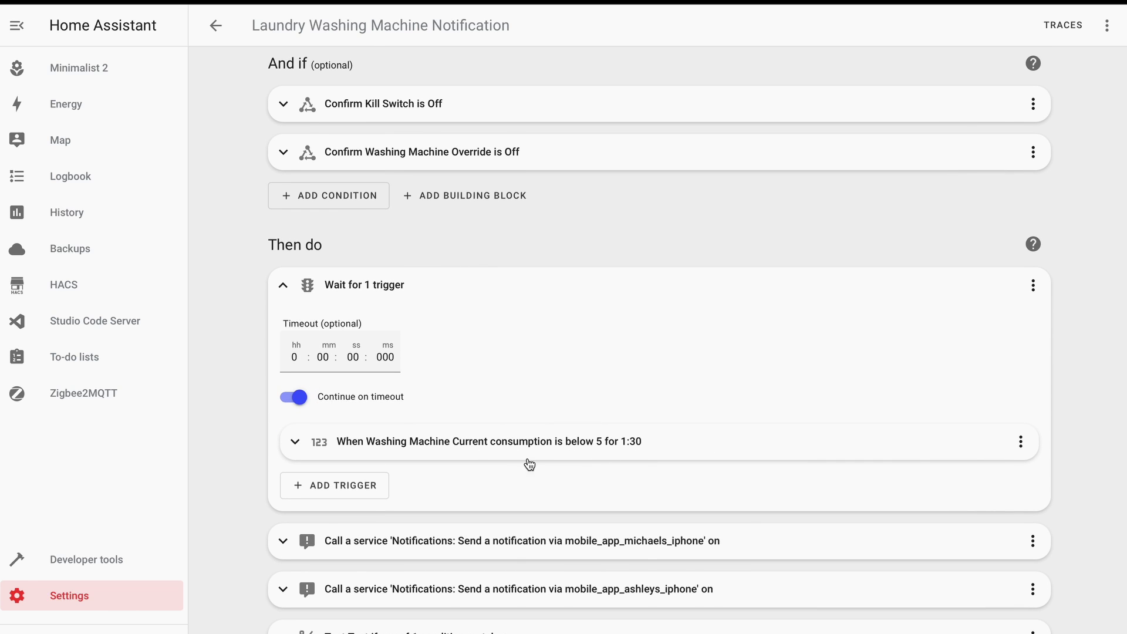
click(293, 448)
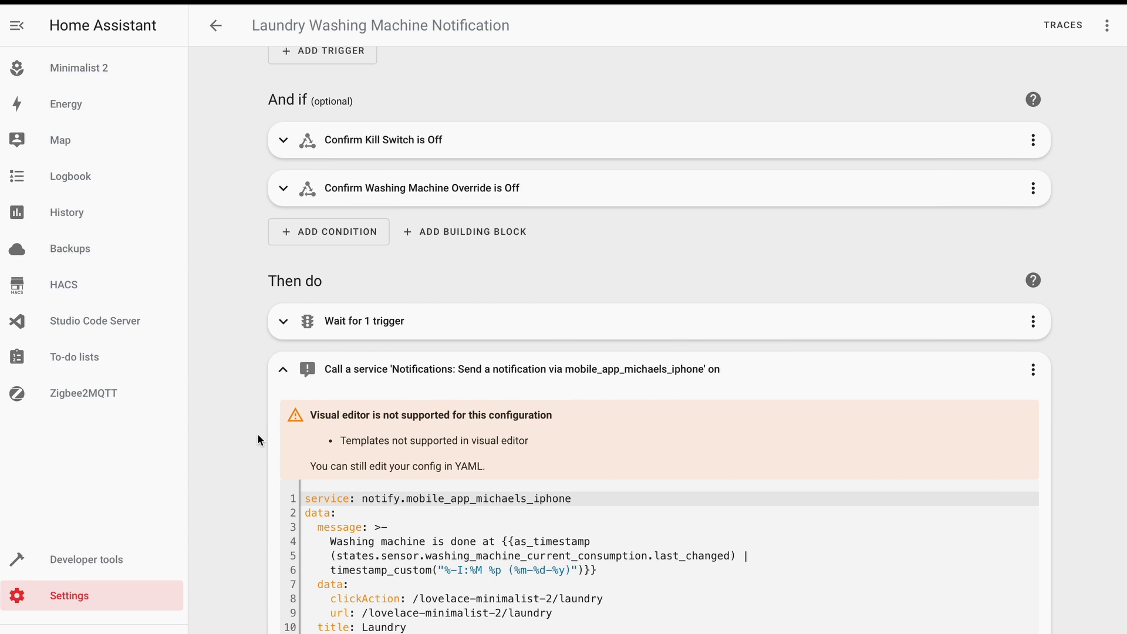
scroll(258, 440, down, 2)
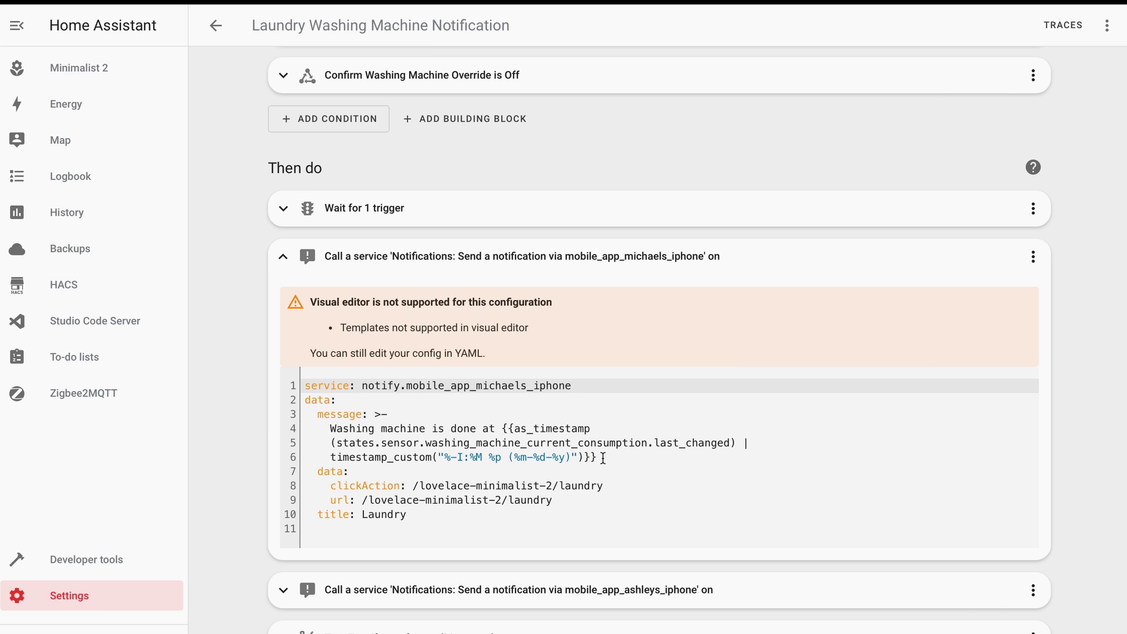
drag(603, 458, 339, 459)
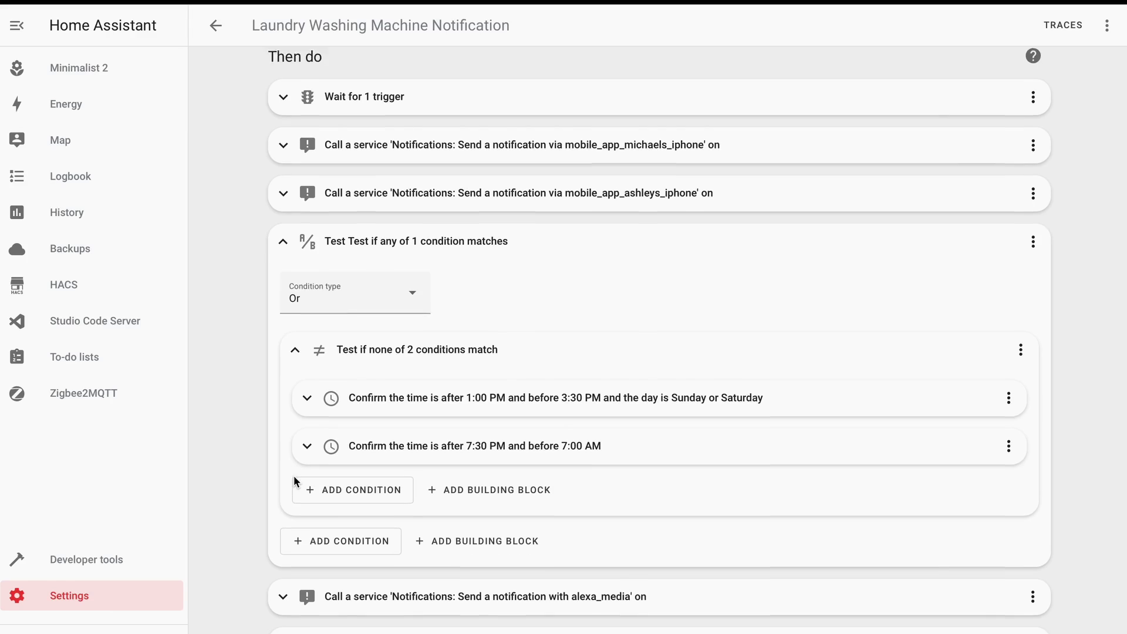
click(308, 378)
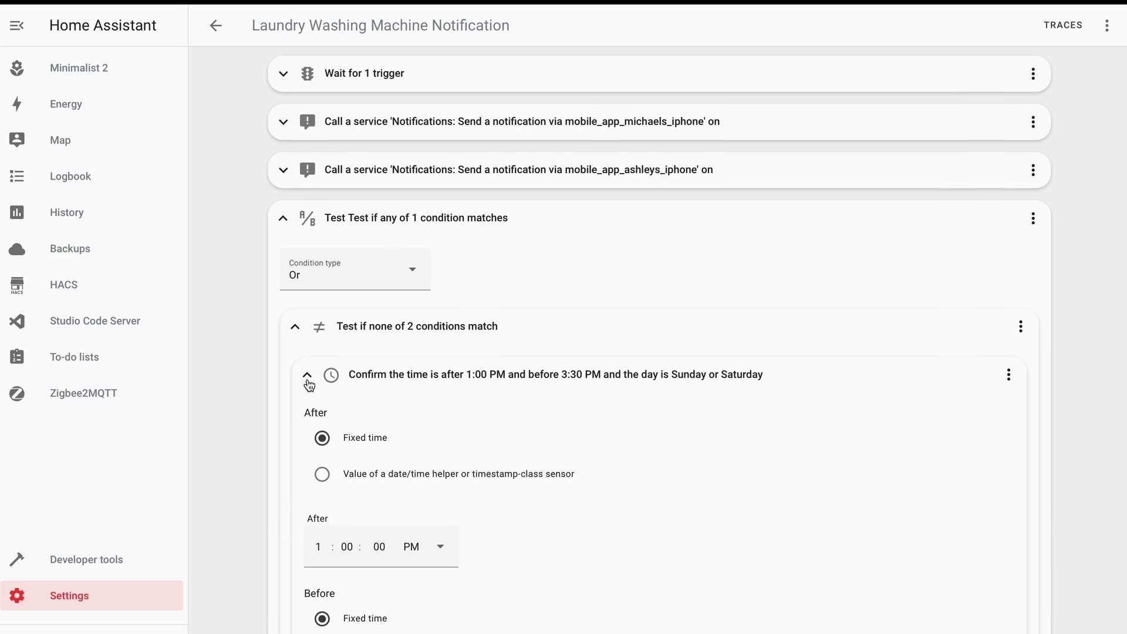
scroll(308, 383, down, 1)
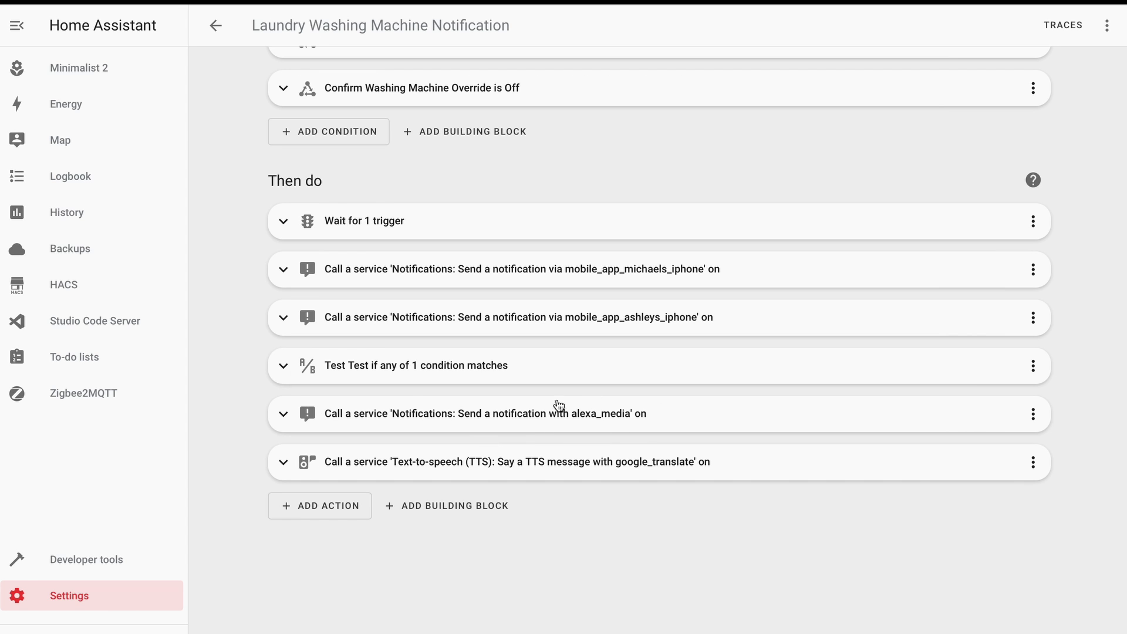
click(288, 416)
scroll(299, 387, down, 3)
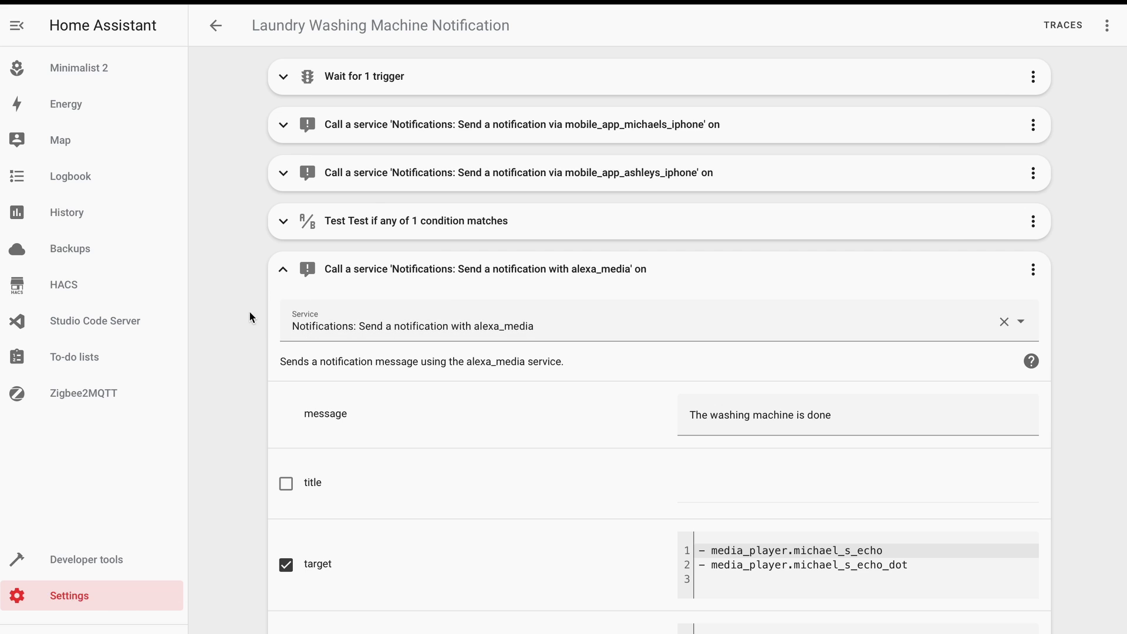
scroll(292, 387, down, 1)
scroll(347, 355, down, 1)
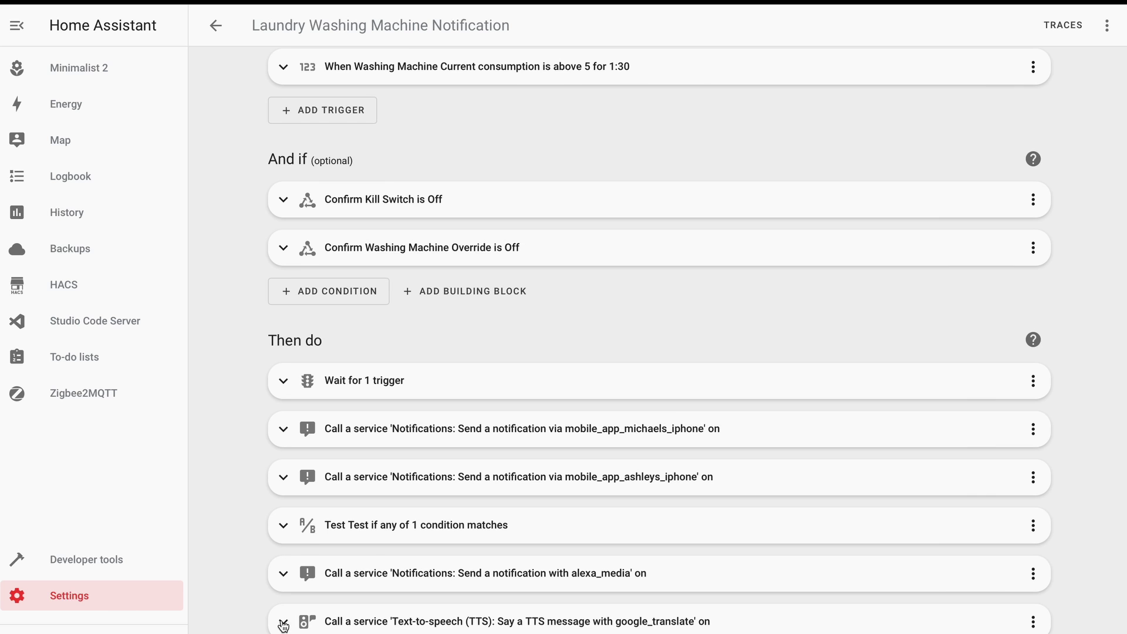
click(283, 622)
scroll(282, 622, down, 2)
scroll(284, 619, down, 1)
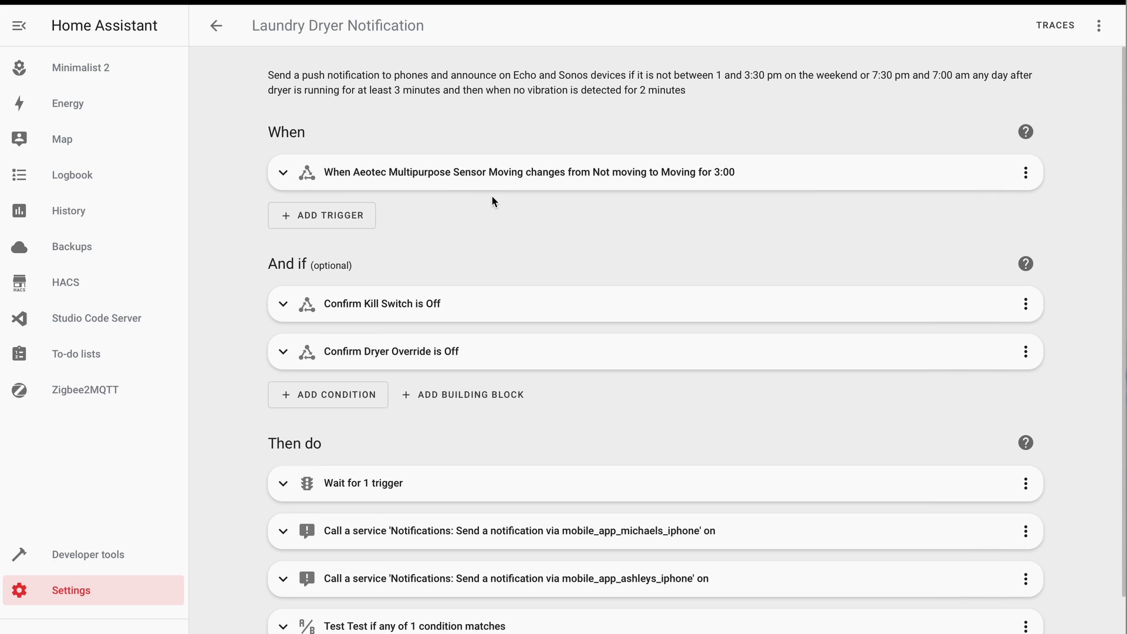
Step: Review the dryer vibration trigger and the wait step's no-vibration trigger with its entity and states
click(284, 173)
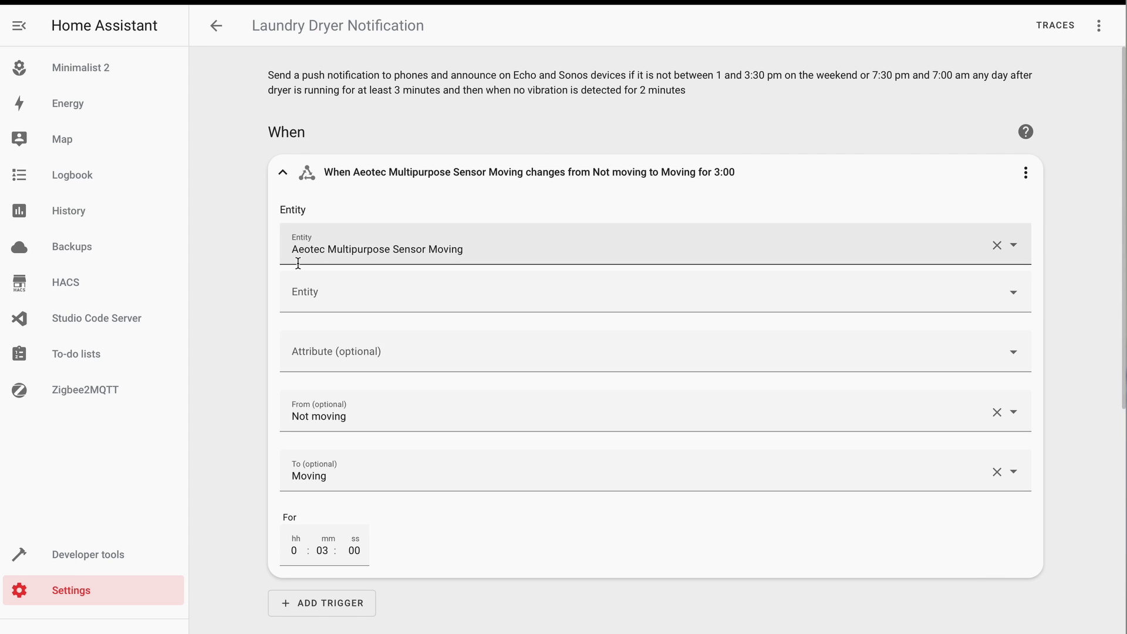
click(283, 171)
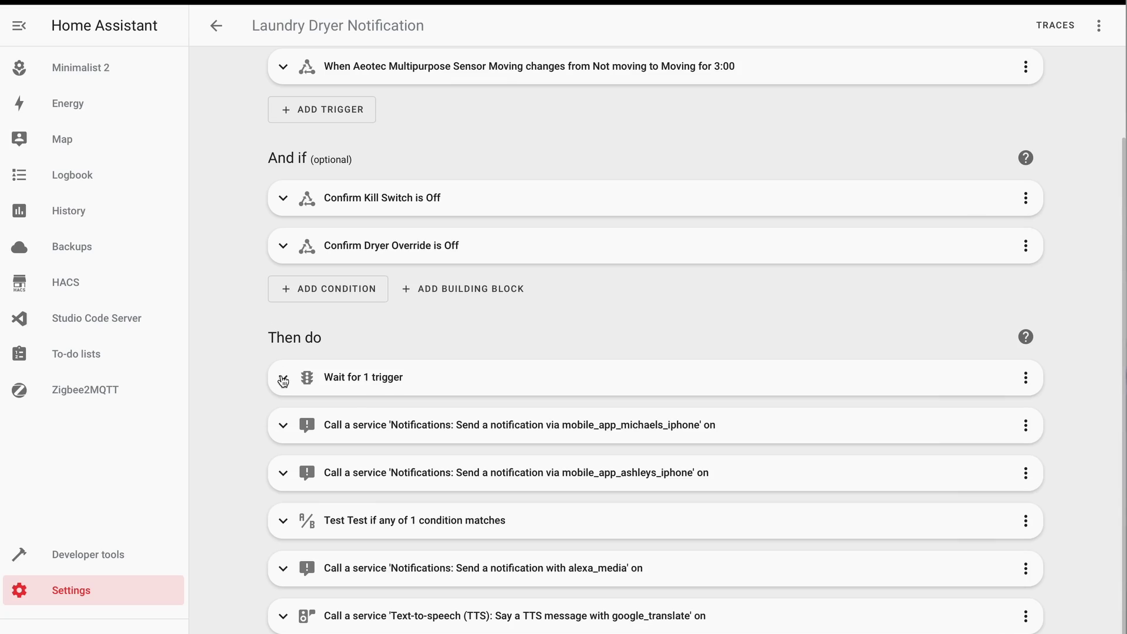
click(283, 378)
scroll(280, 412, down, 2)
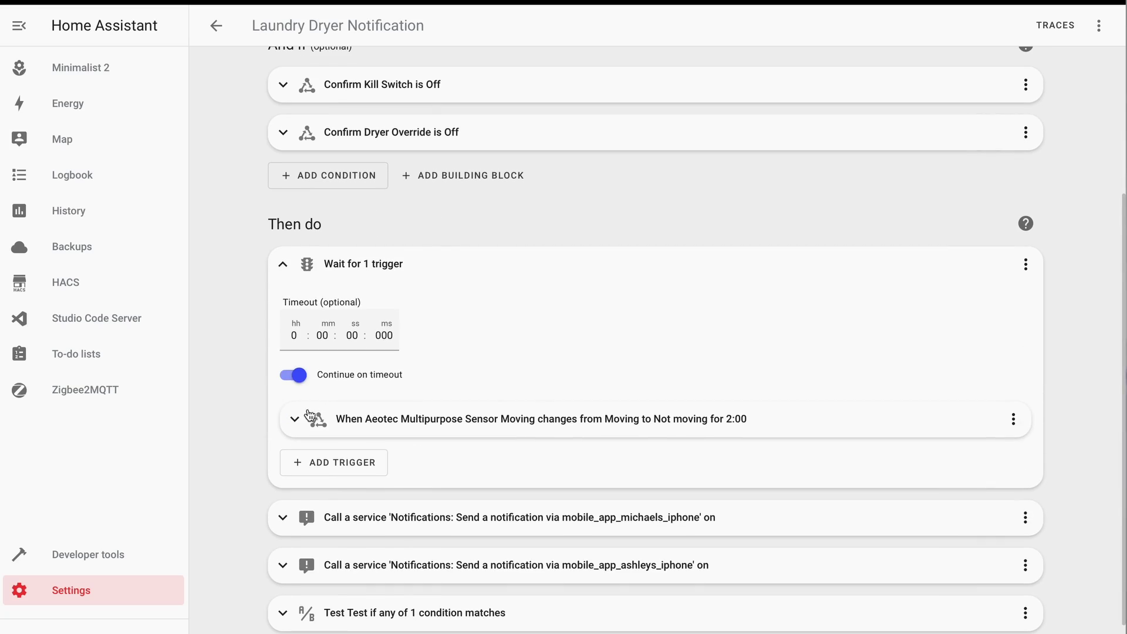
click(295, 420)
scroll(296, 431, down, 2)
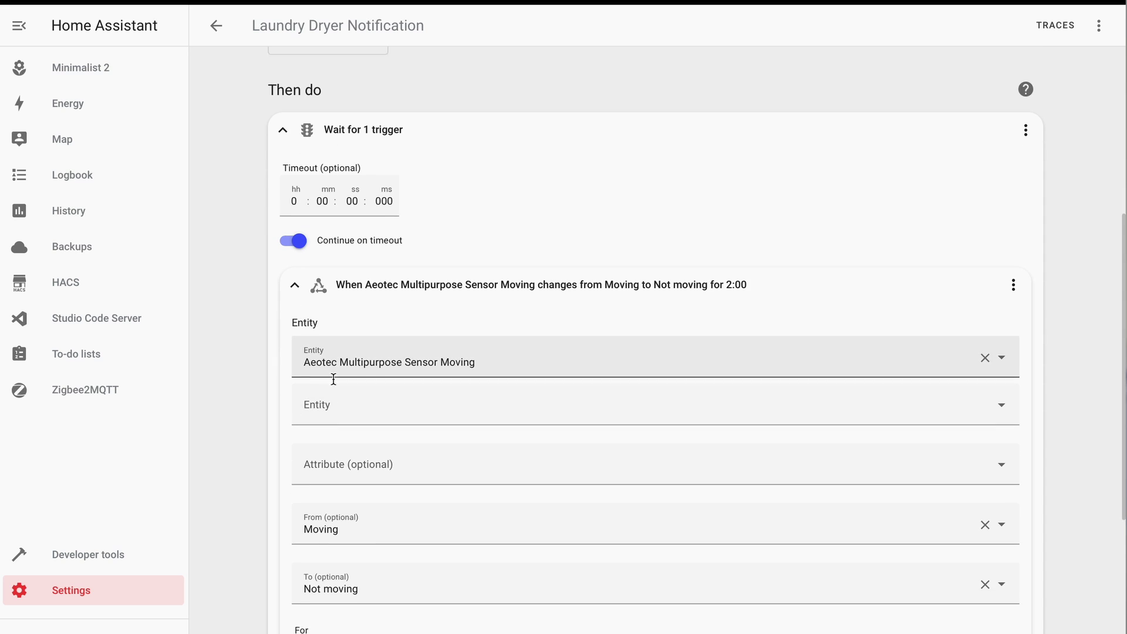
scroll(381, 219, up, 4)
click(283, 377)
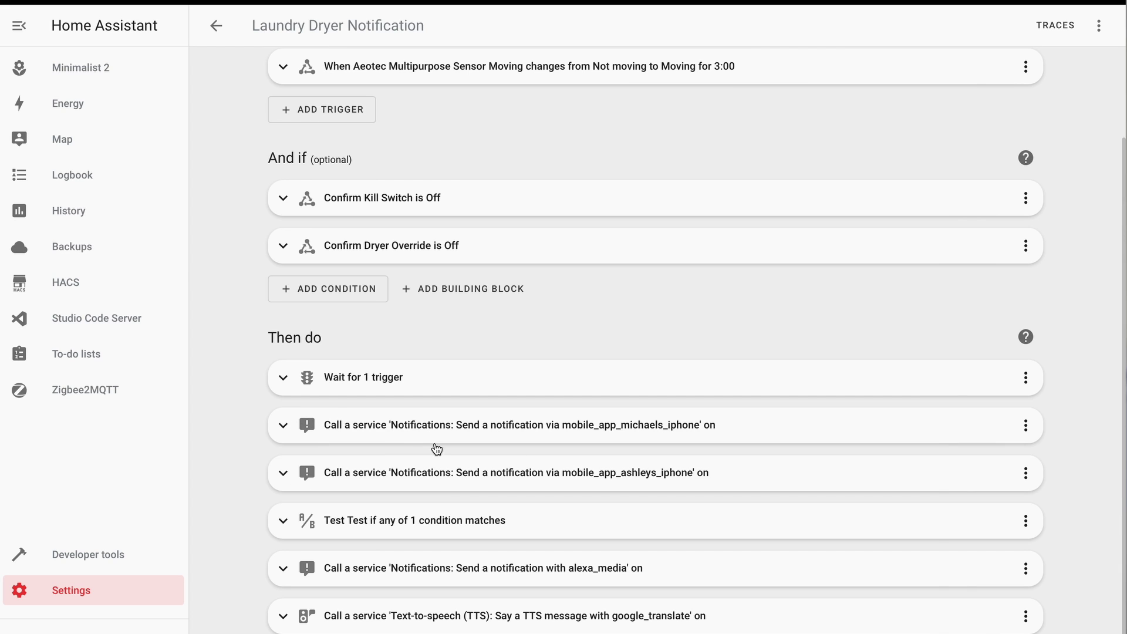
Step: View the first phone notification's YAML and highlight the timestamp formatting in its message
click(299, 431)
scroll(297, 431, down, 2)
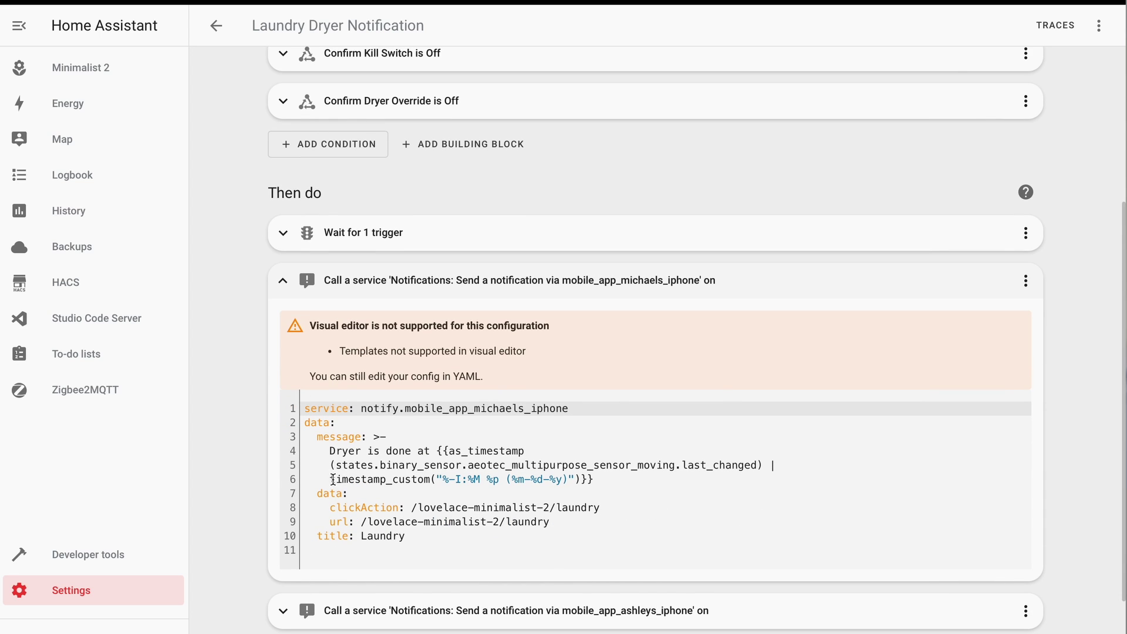
drag(332, 479, 465, 478)
drag(575, 476, 593, 478)
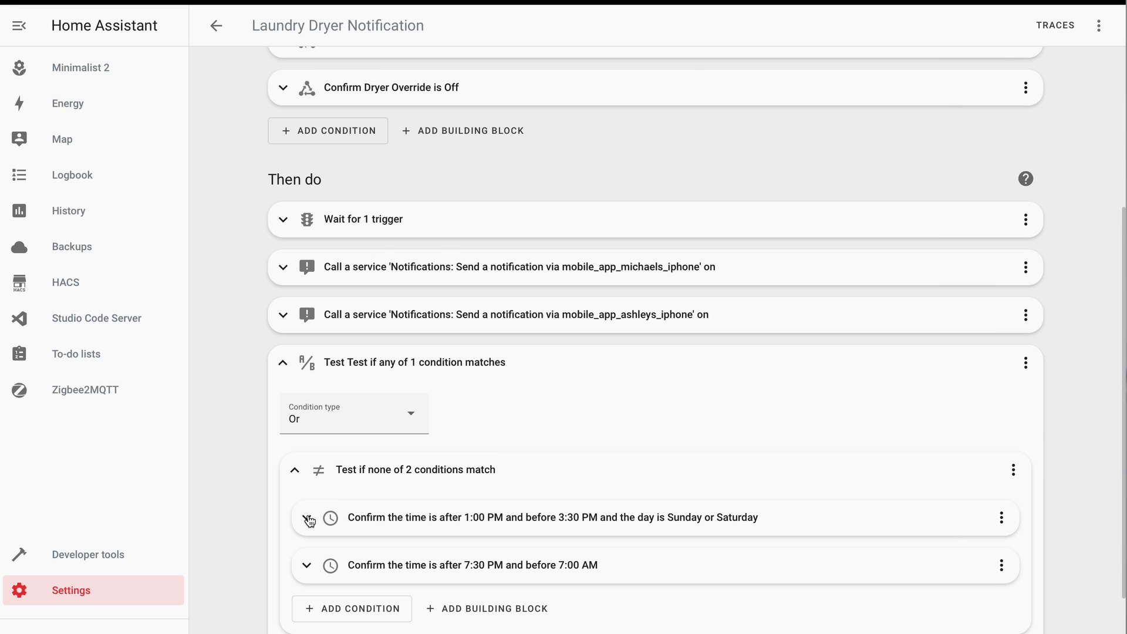
scroll(302, 576, down, 2)
scroll(303, 577, down, 3)
scroll(302, 576, down, 1)
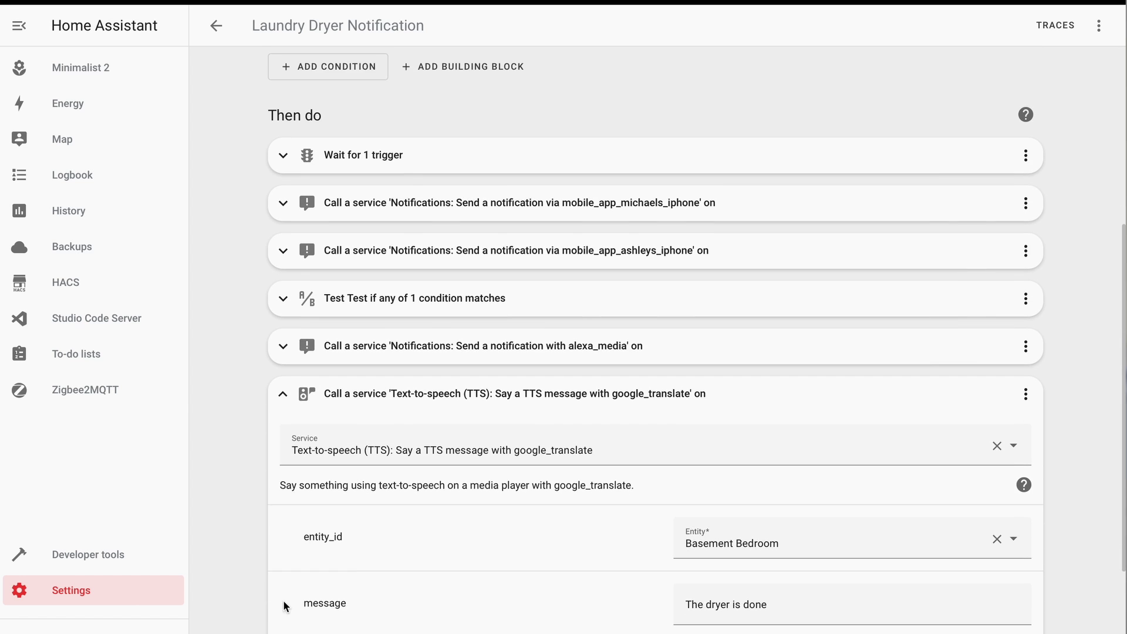
scroll(297, 488, down, 1)
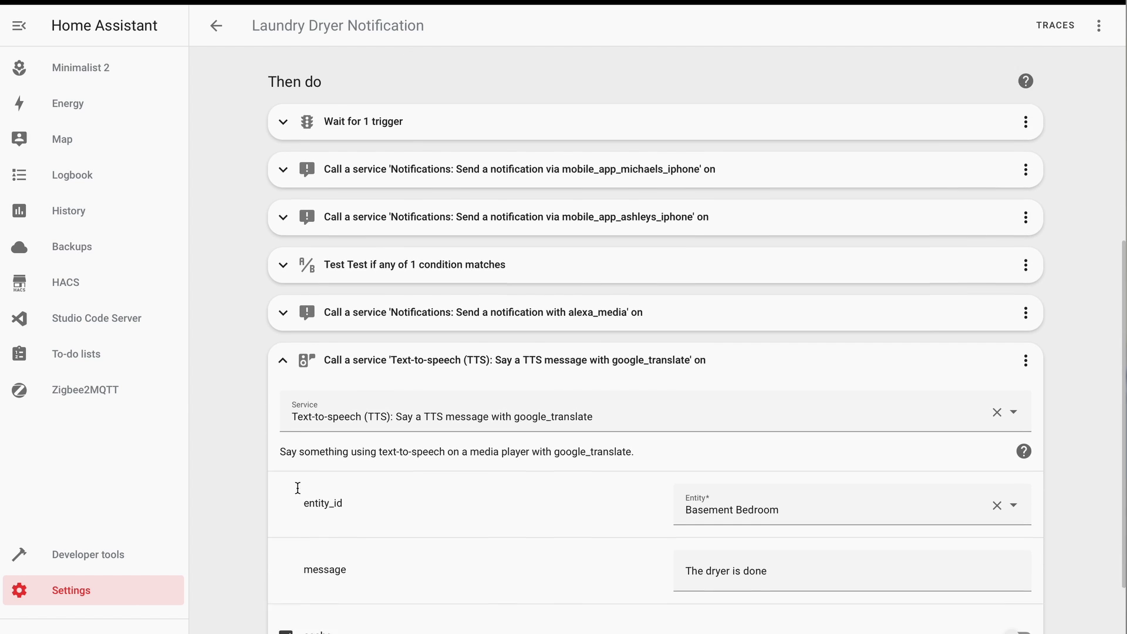
scroll(359, 266, down, 1)
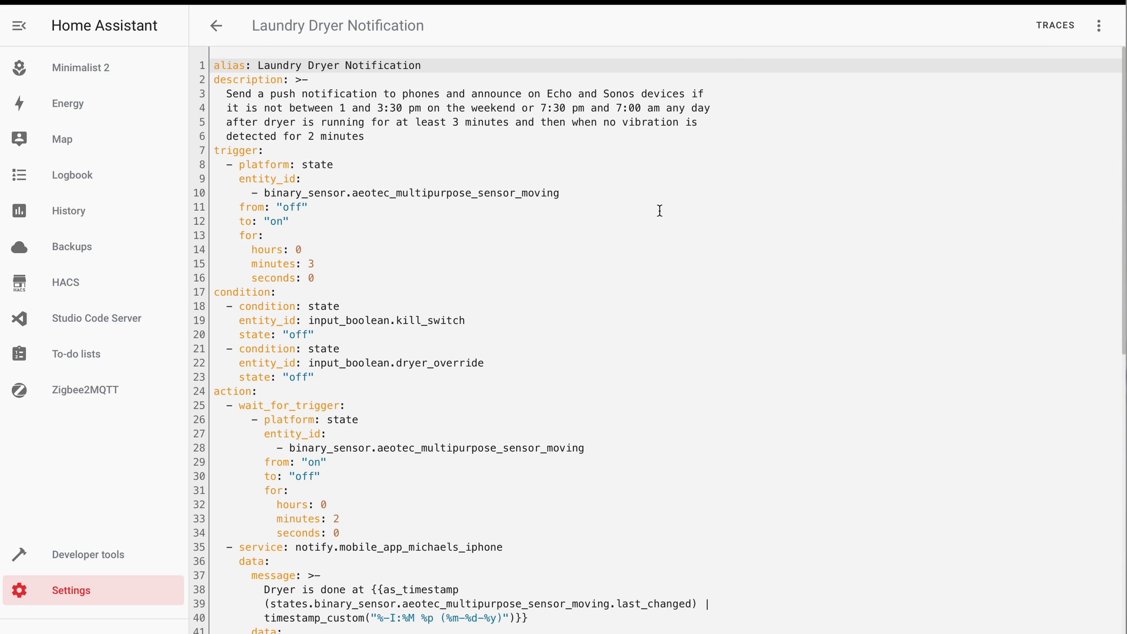
scroll(658, 210, down, 1)
scroll(659, 211, down, 2)
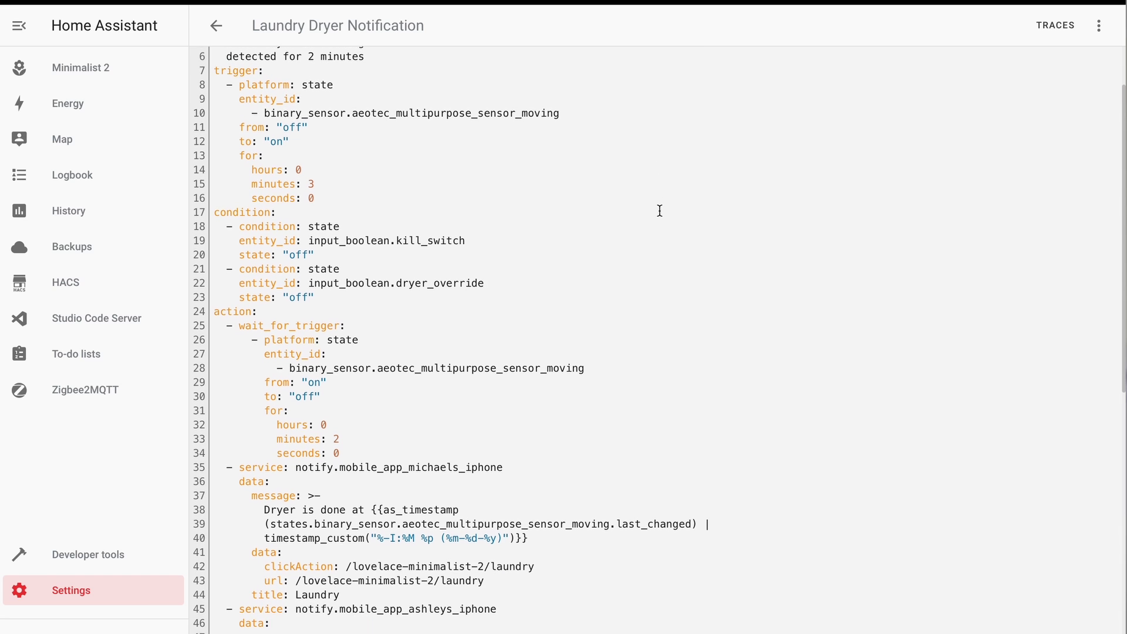
scroll(659, 211, down, 2)
scroll(660, 210, down, 2)
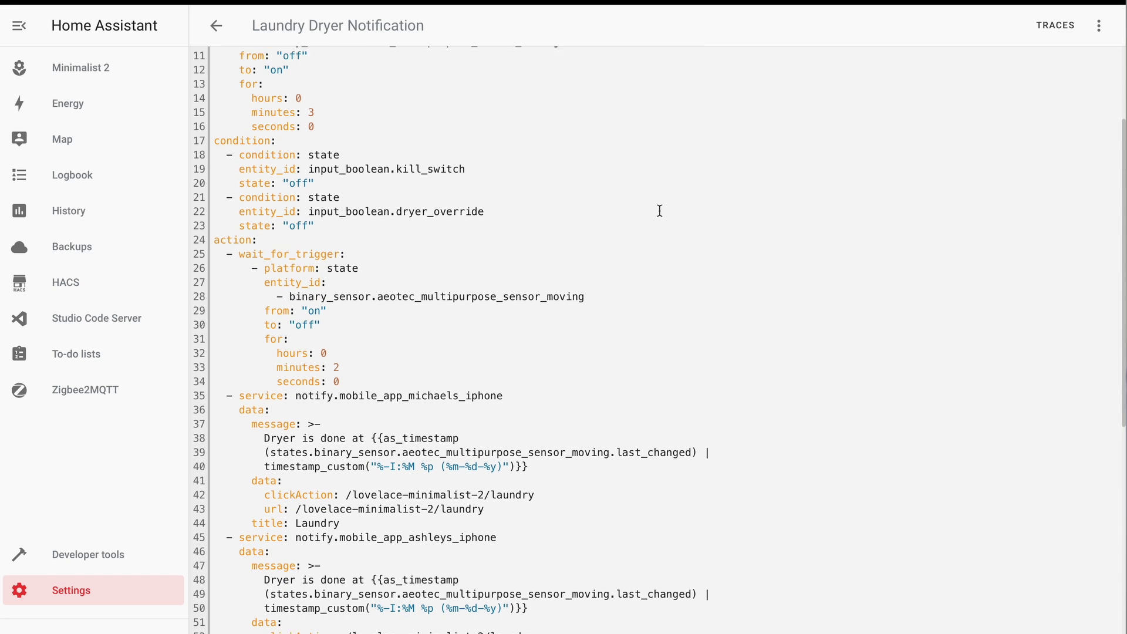
scroll(659, 211, down, 1)
scroll(659, 210, down, 1)
scroll(659, 210, down, 2)
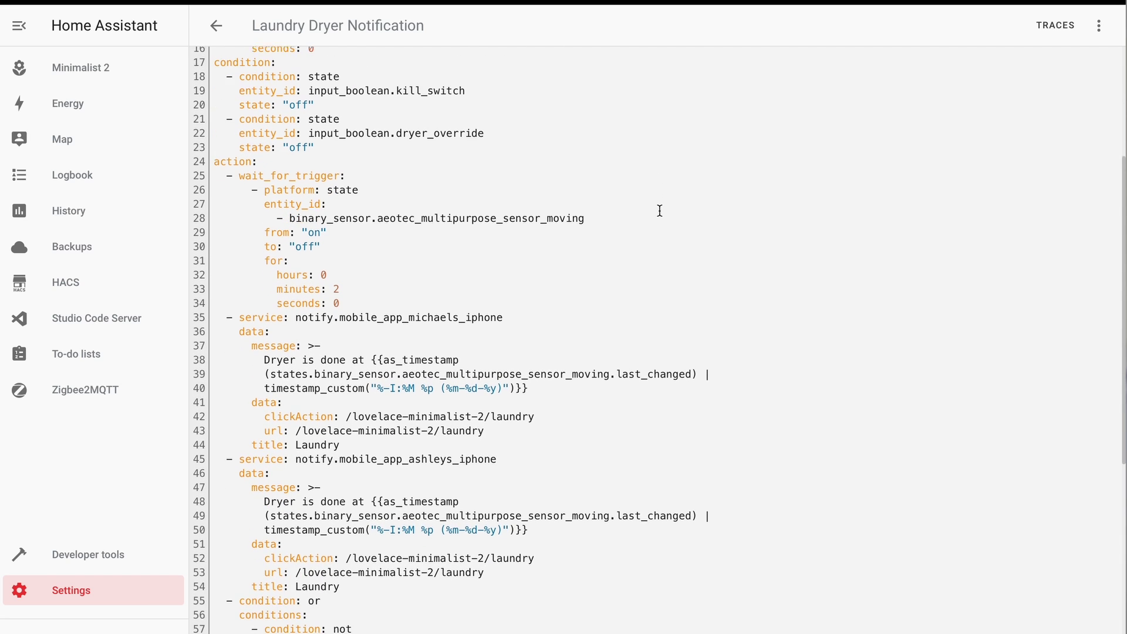
scroll(659, 210, down, 1)
scroll(658, 211, down, 2)
scroll(659, 211, down, 1)
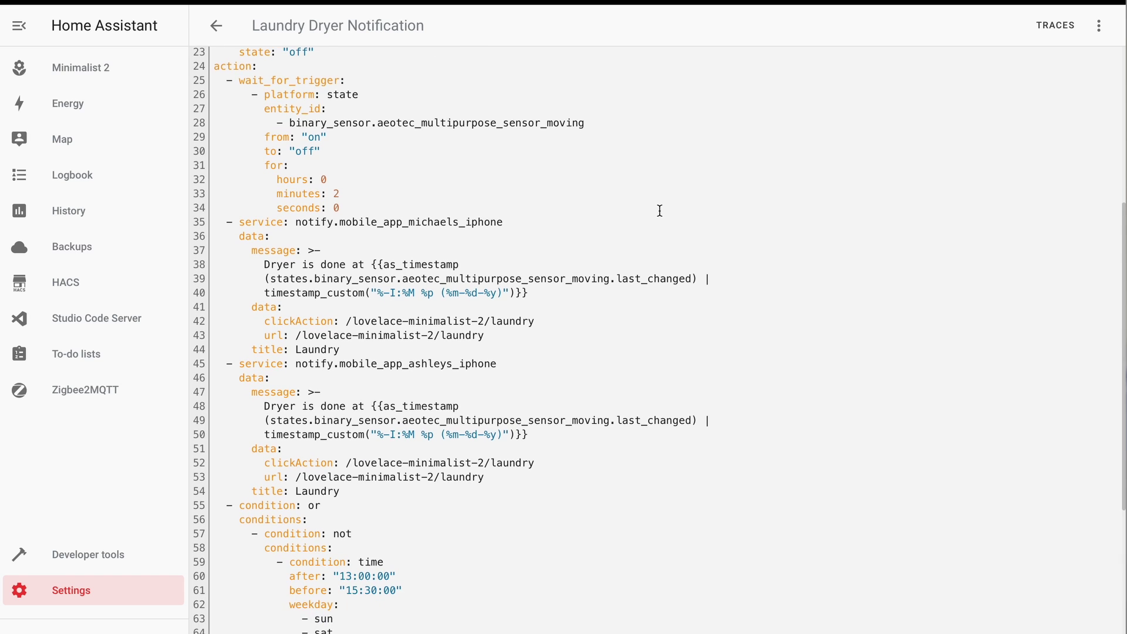
scroll(659, 210, down, 1)
scroll(659, 211, down, 2)
scroll(660, 211, down, 2)
scroll(659, 211, down, 1)
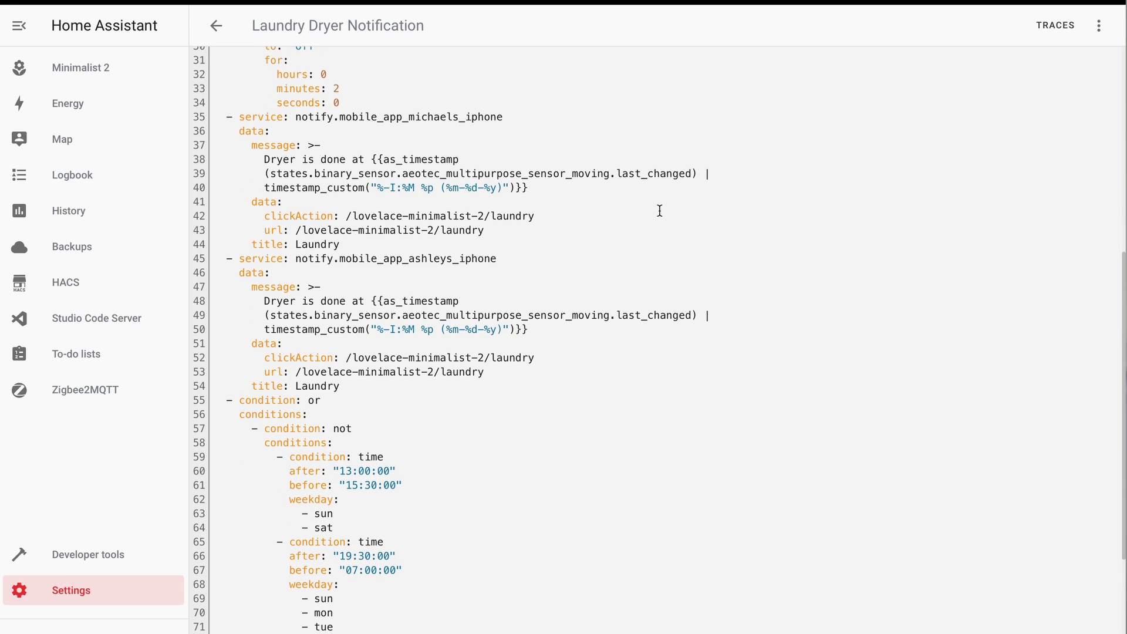
scroll(659, 210, down, 1)
scroll(659, 211, down, 1)
scroll(659, 210, down, 1)
scroll(660, 211, down, 2)
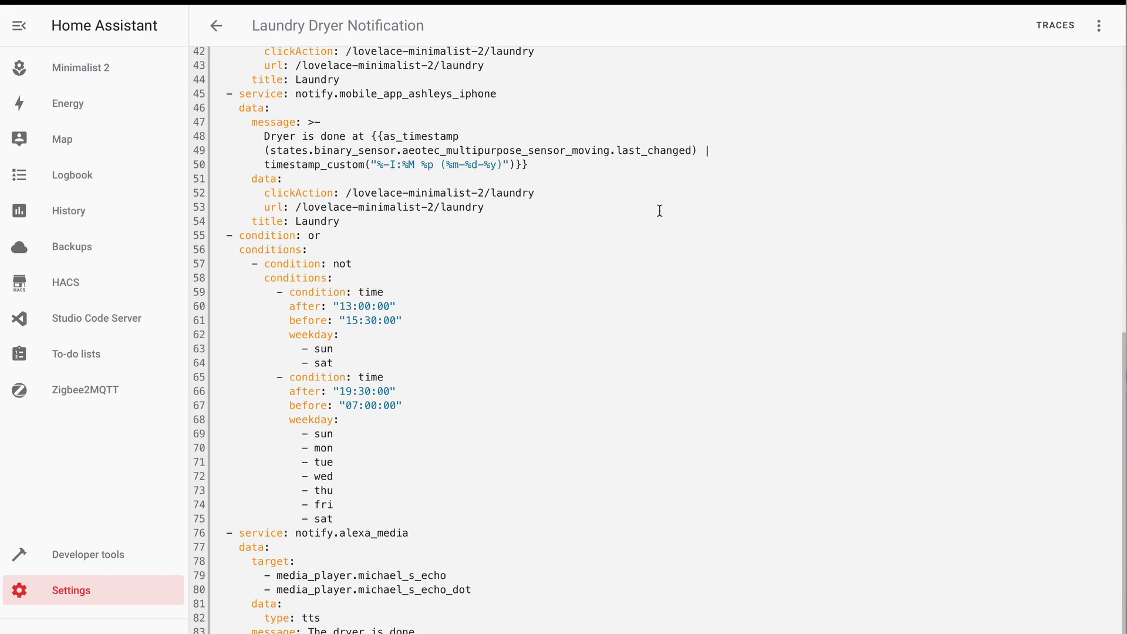